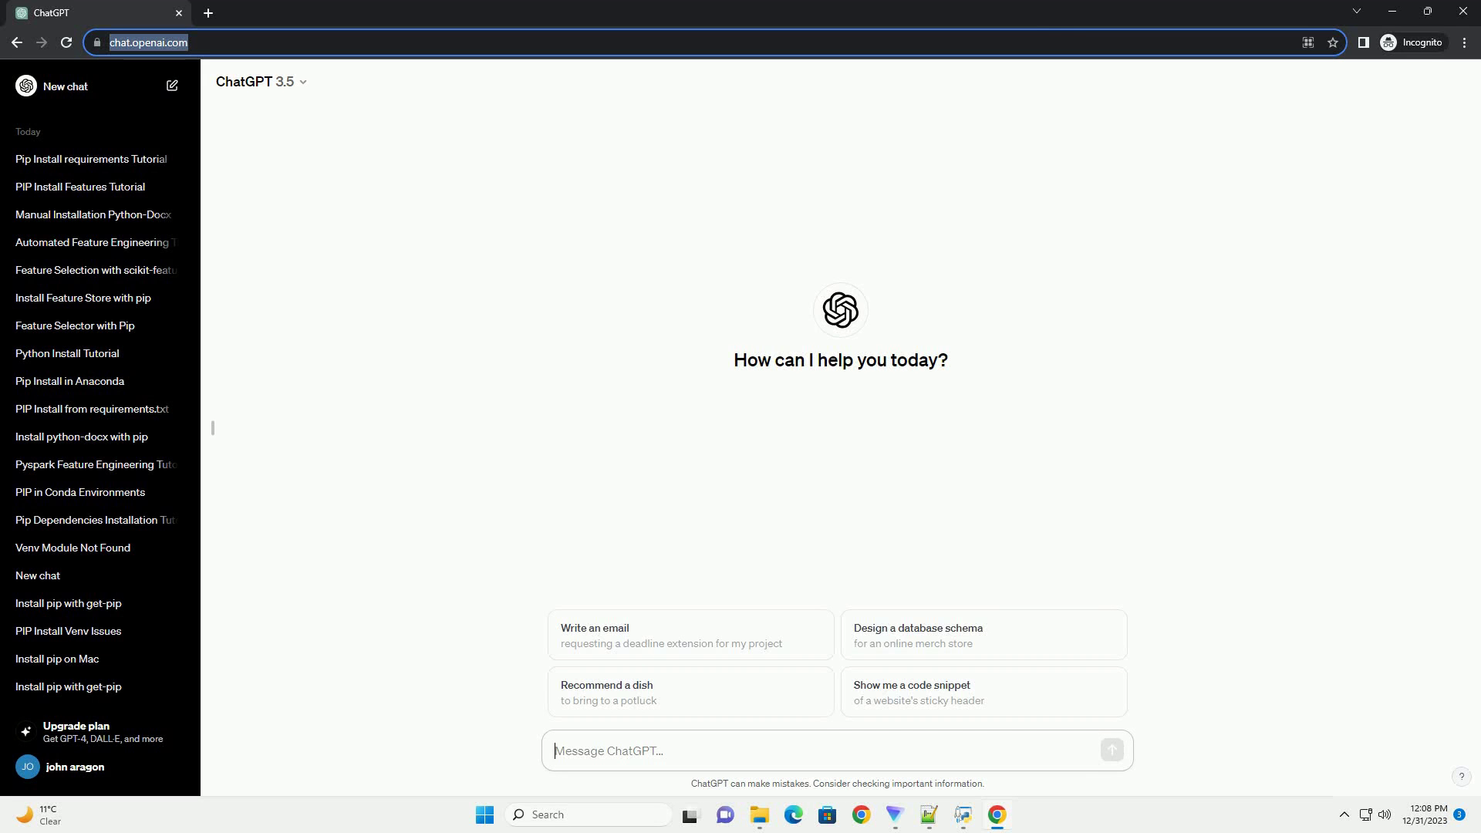
type("write an informative tutorial about pip install requirements.txt in docker with code example")
- Submit the prompt asking for a Docker pip install requirements.txt tutorial with code examples
key("Return")
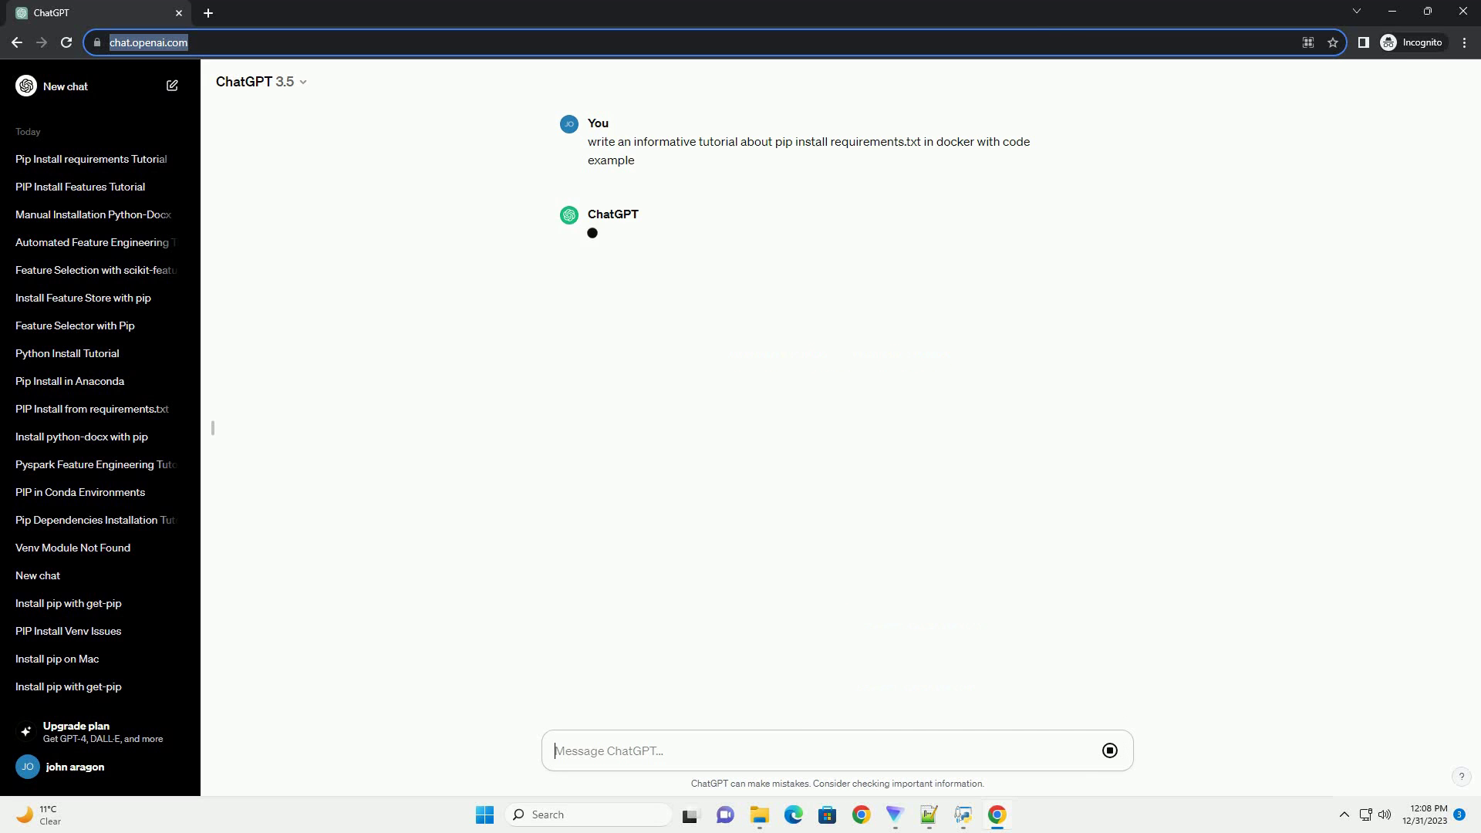